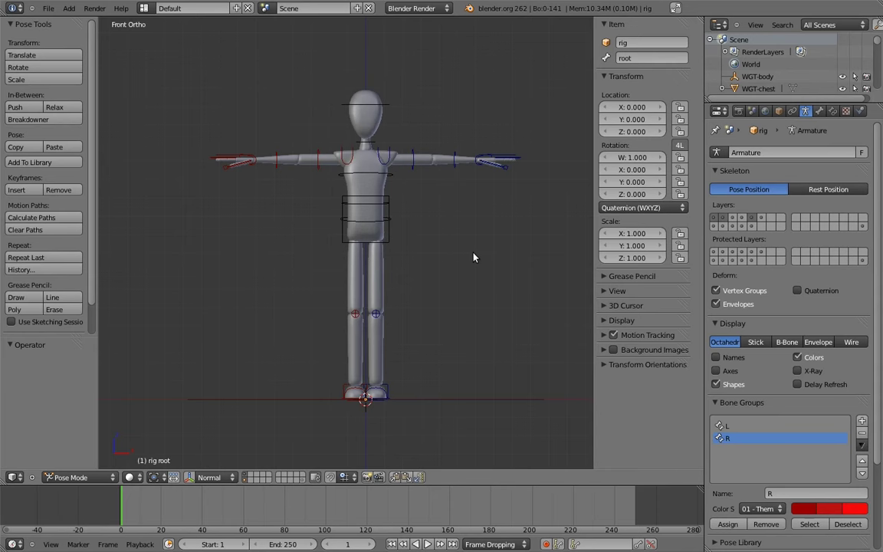
- With all scene layers shown and Object Mode active, create a new group containing every object
click(302, 479)
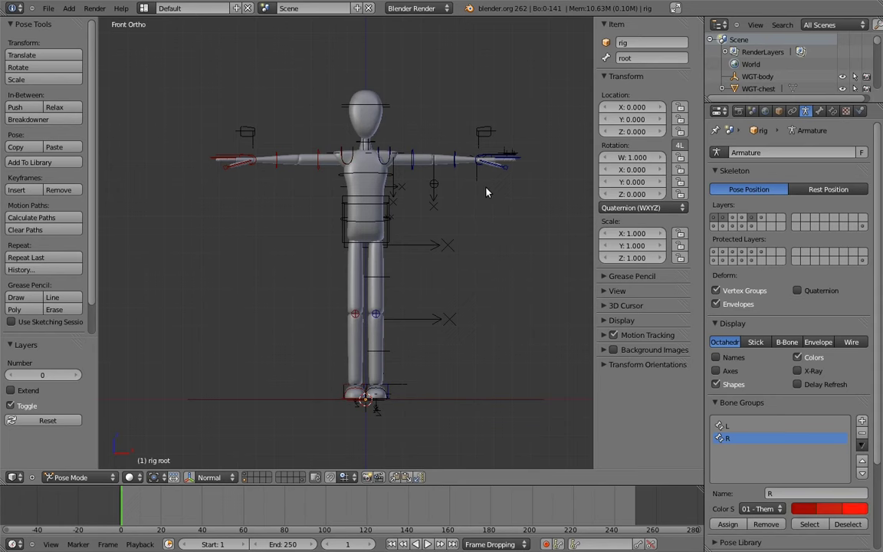
key(a)
key(ctrl+Tab)
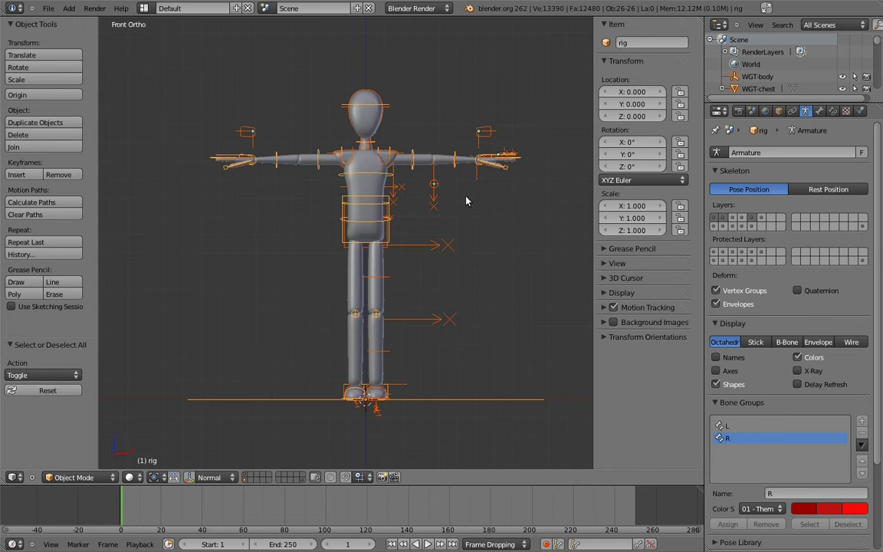
click(32, 477)
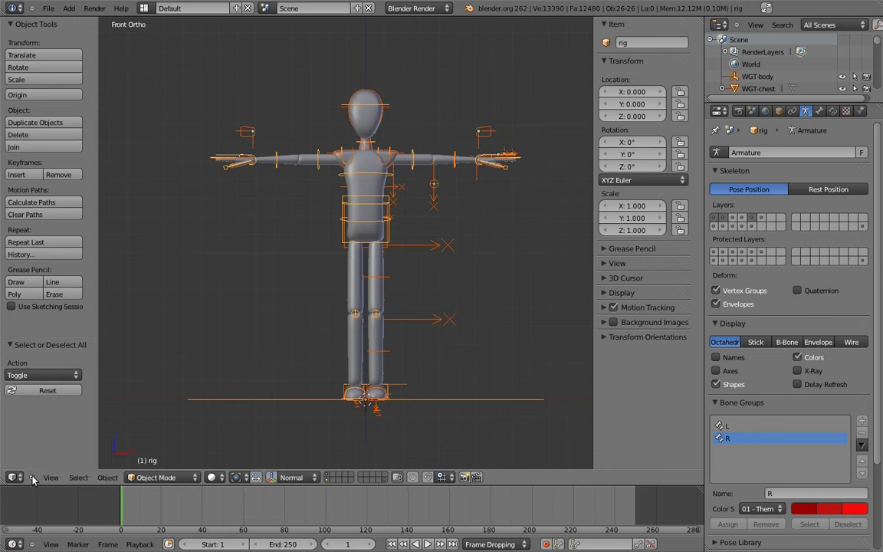
click(107, 477)
mouse_move(161, 222)
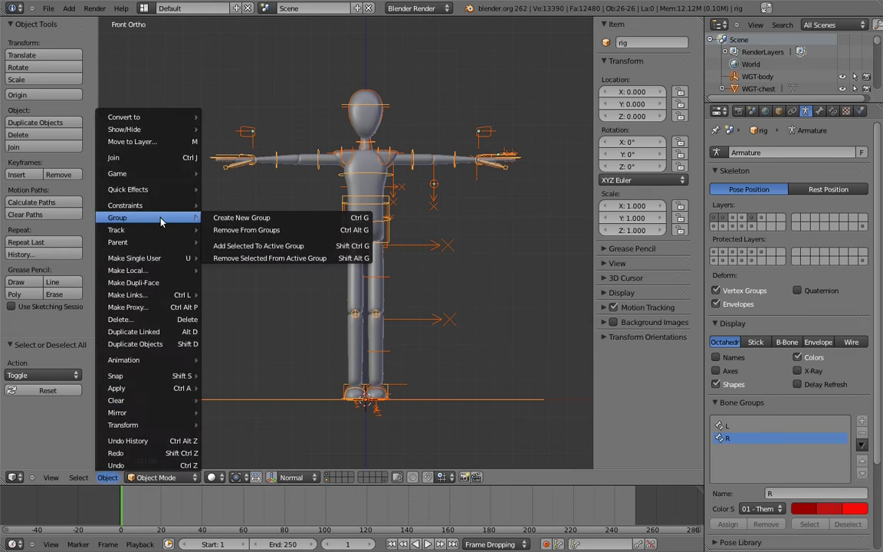
click(255, 221)
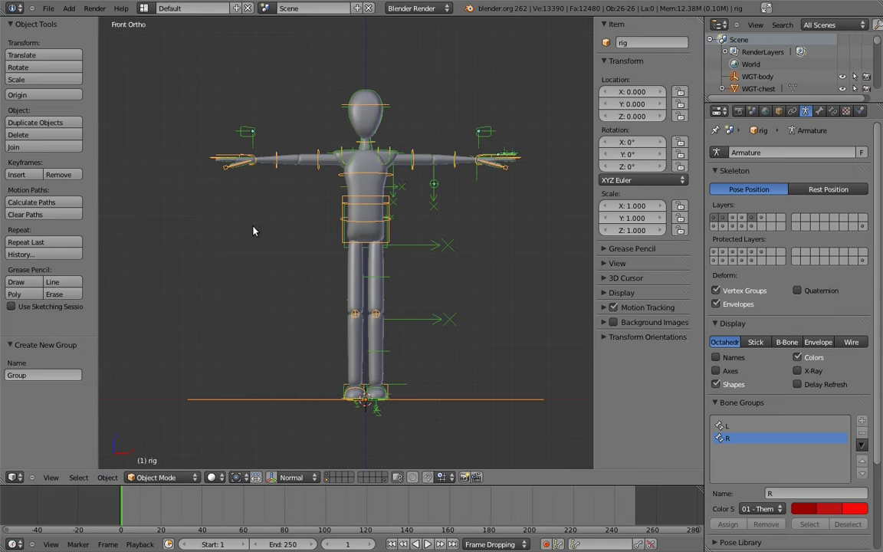
- Rename the rig's new group to mr_biped in its object properties
click(779, 112)
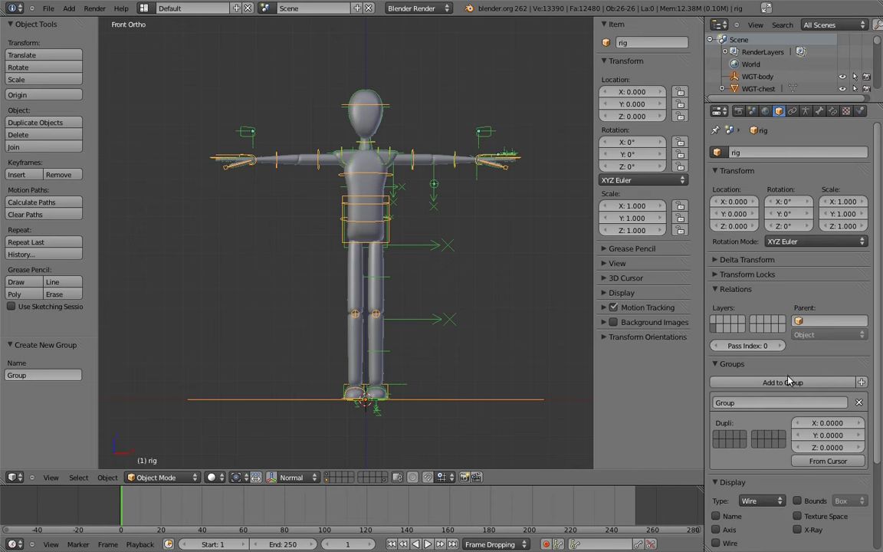
click(765, 403)
text(mr_biped)
key(Return)
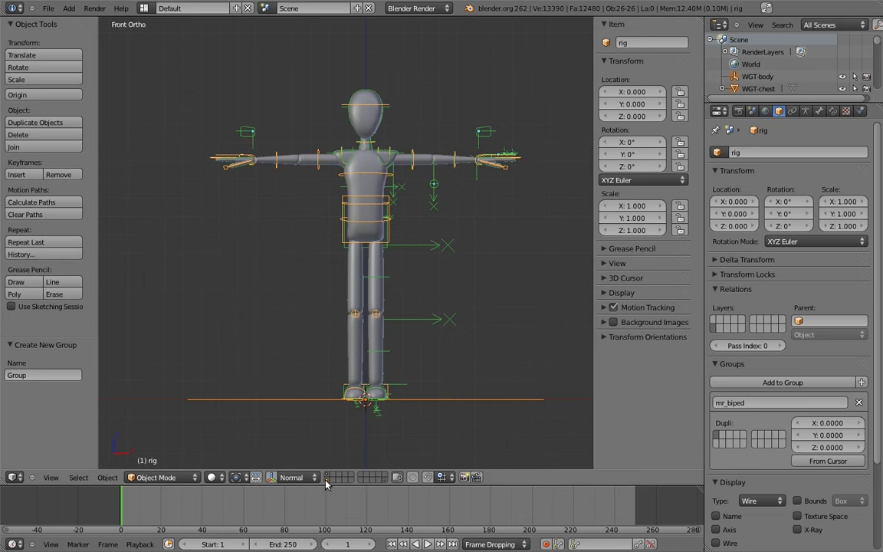
key(a)
key(a)
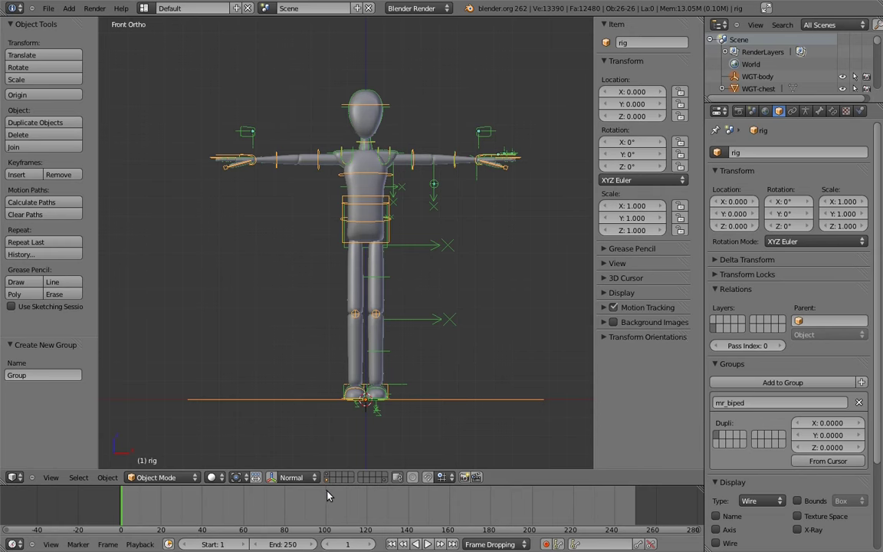
- Display the rig's armature properties and save the file over mr_biped_rig.blend in the 06 folder
middle_drag(414, 400, 319, 230)
click(805, 111)
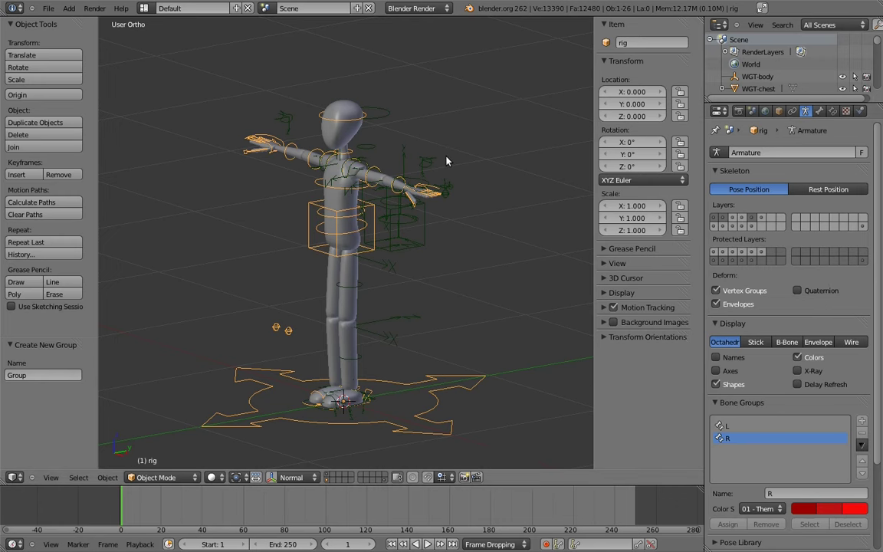
key(ctrl+shift+s)
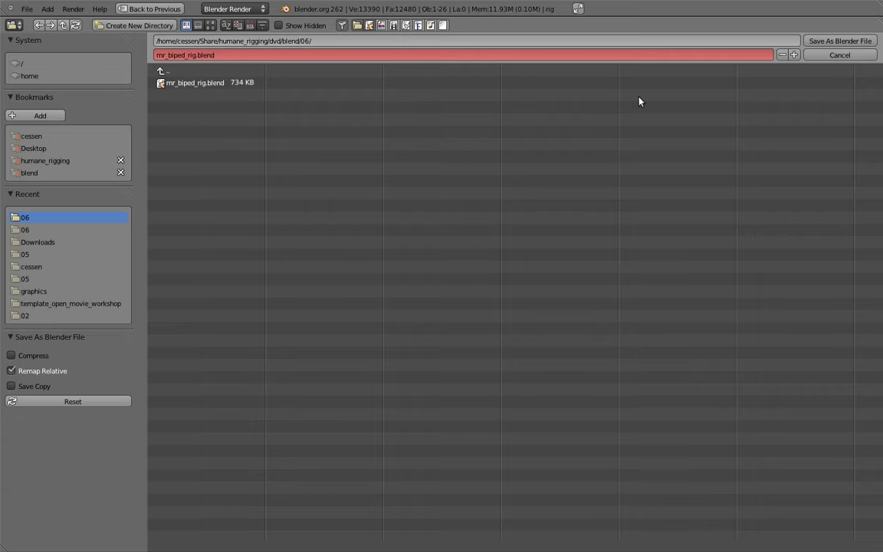
click(820, 41)
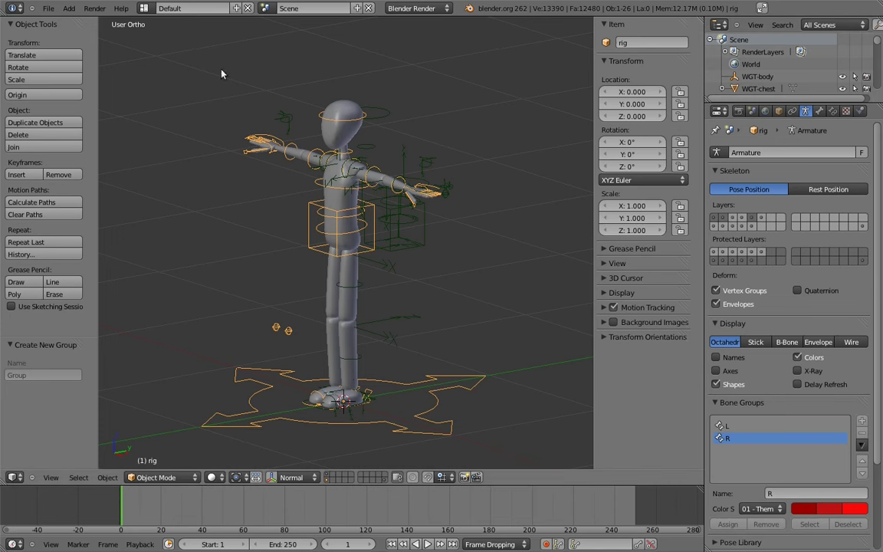
- Start a new file and delete the default cube
click(48, 7)
click(54, 23)
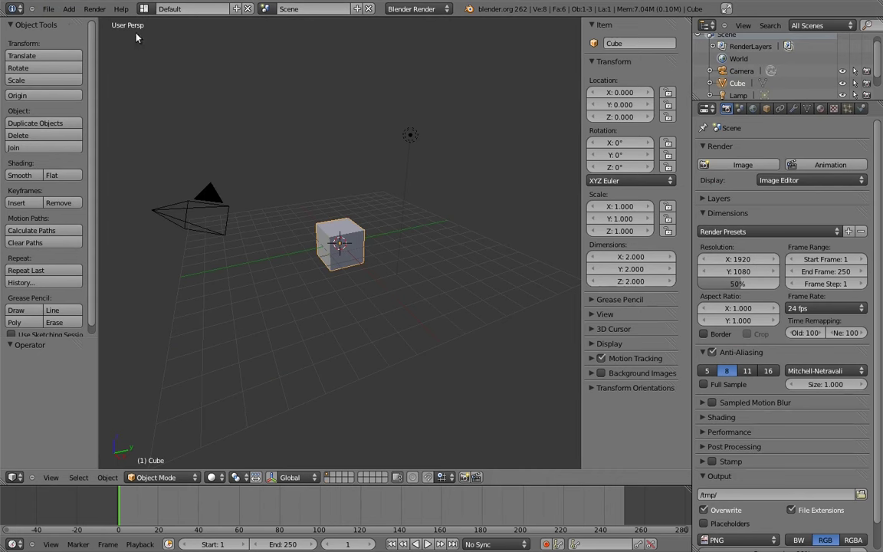
key(x)
click(334, 230)
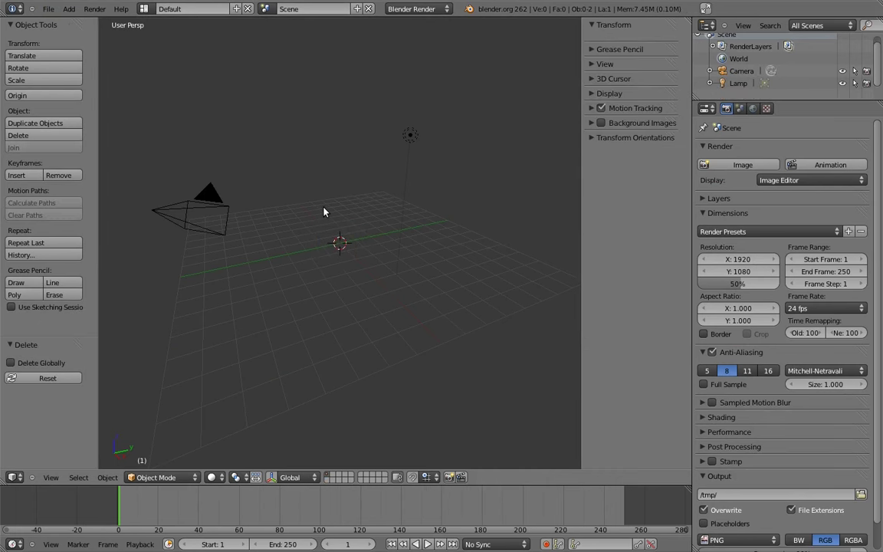
- Link the mr_biped group from mr_biped_rig.blend in the blend/06 folder into the scene
click(48, 9)
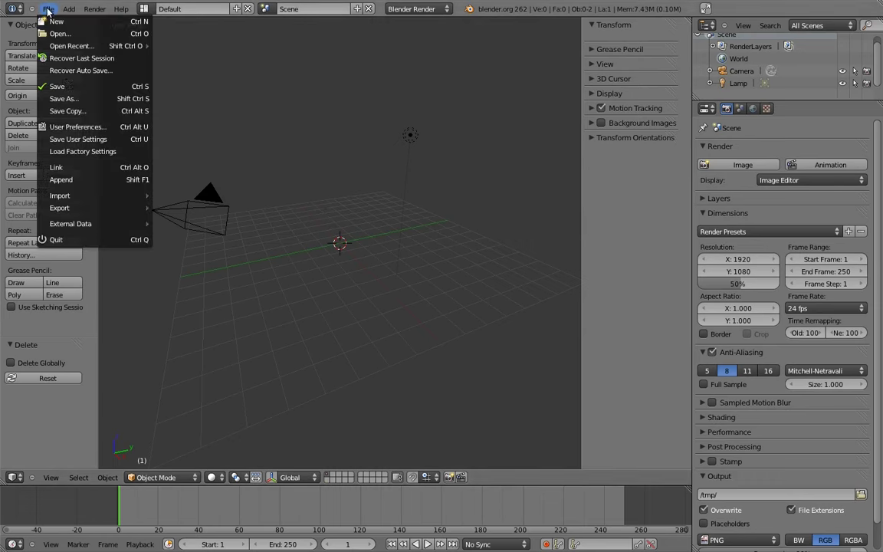
click(57, 167)
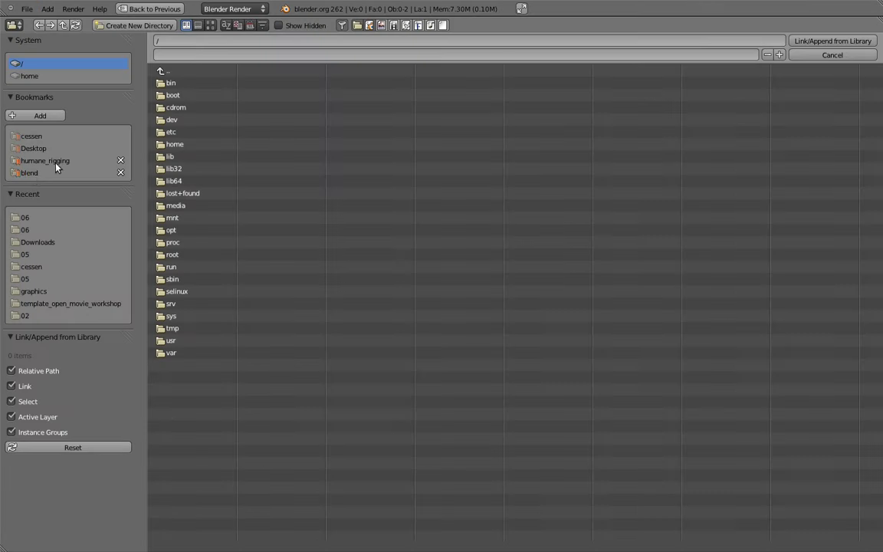
click(31, 175)
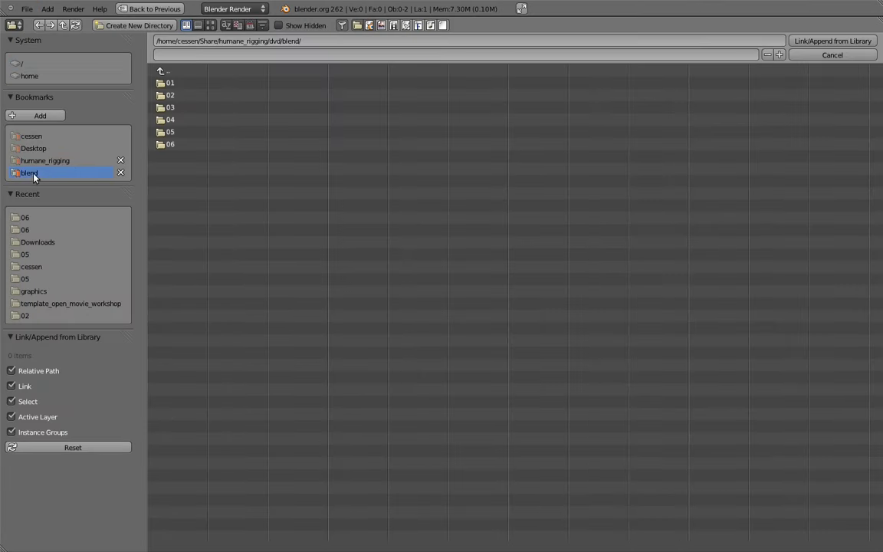
click(170, 145)
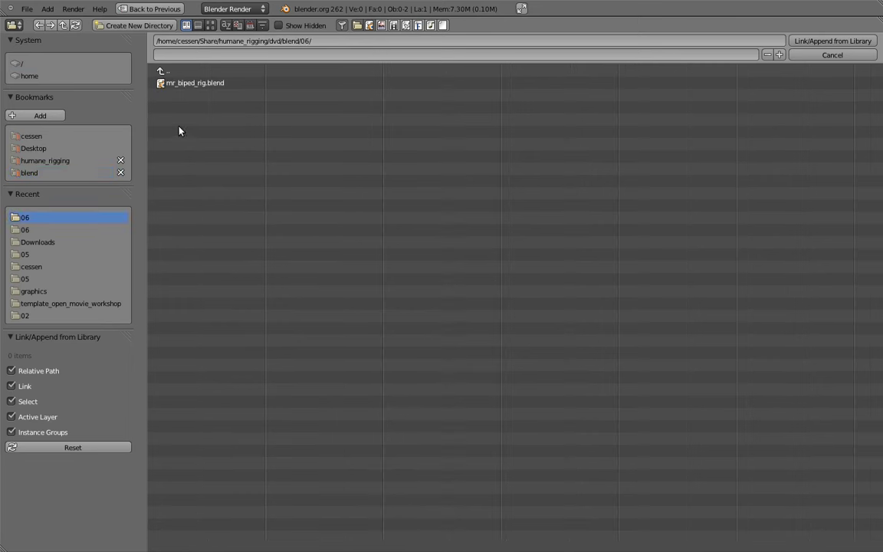
double_click(200, 84)
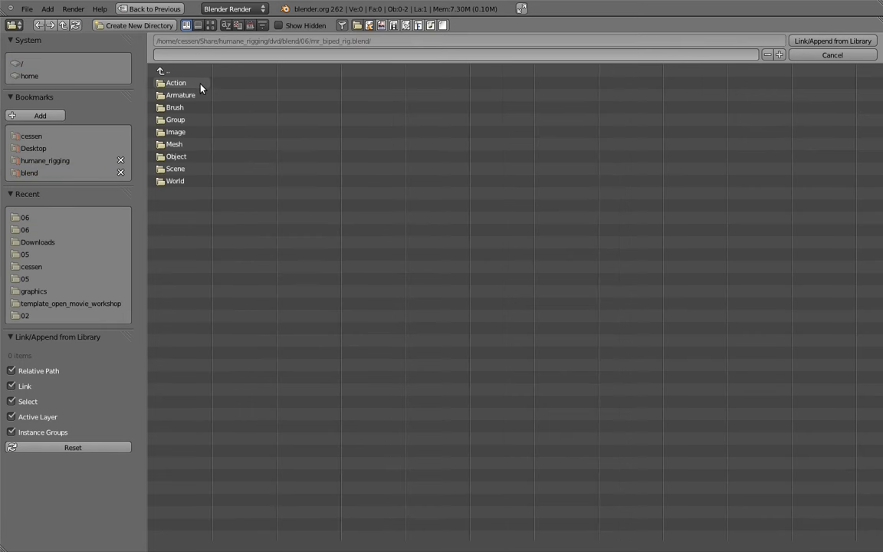
click(181, 123)
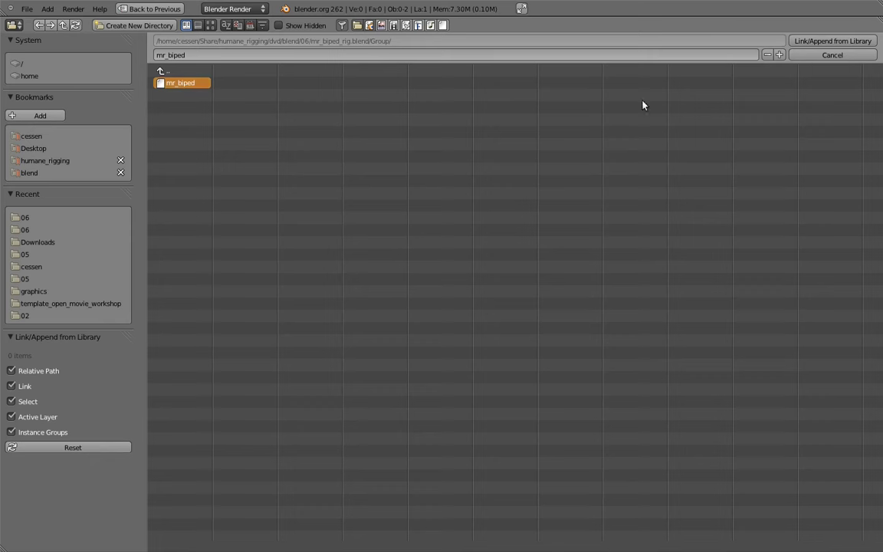
click(831, 42)
- Try rotating the whole linked mr_biped instance freely, then cancel the rotation
scroll(351, 146, up, 5)
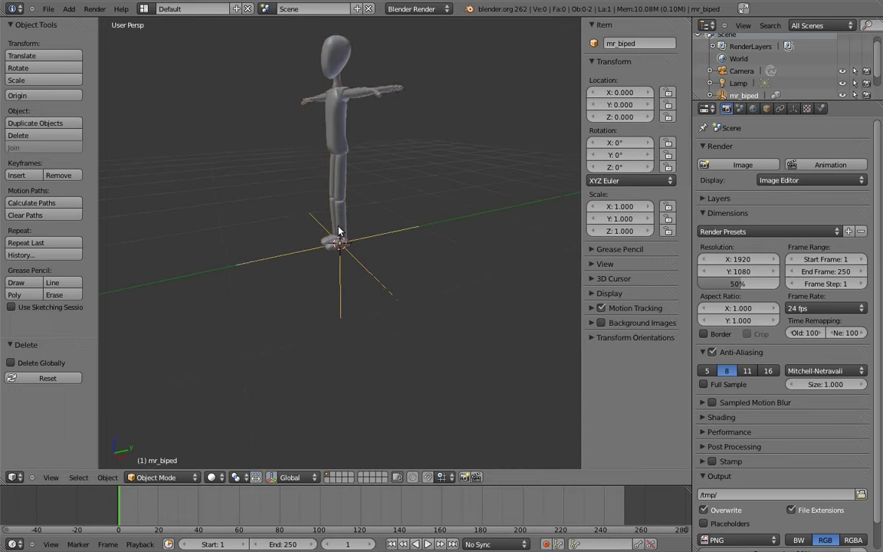
middle_drag(340, 231, 370, 219)
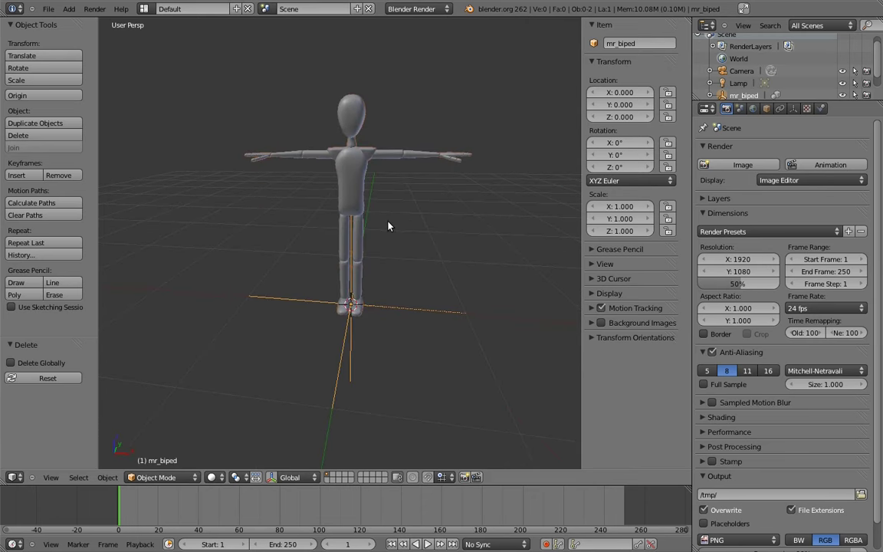
key(r)
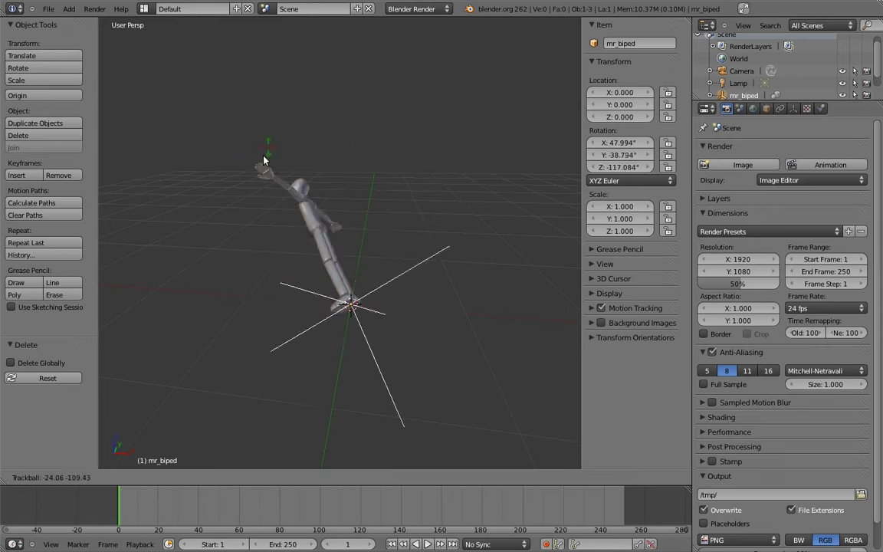
key(Escape)
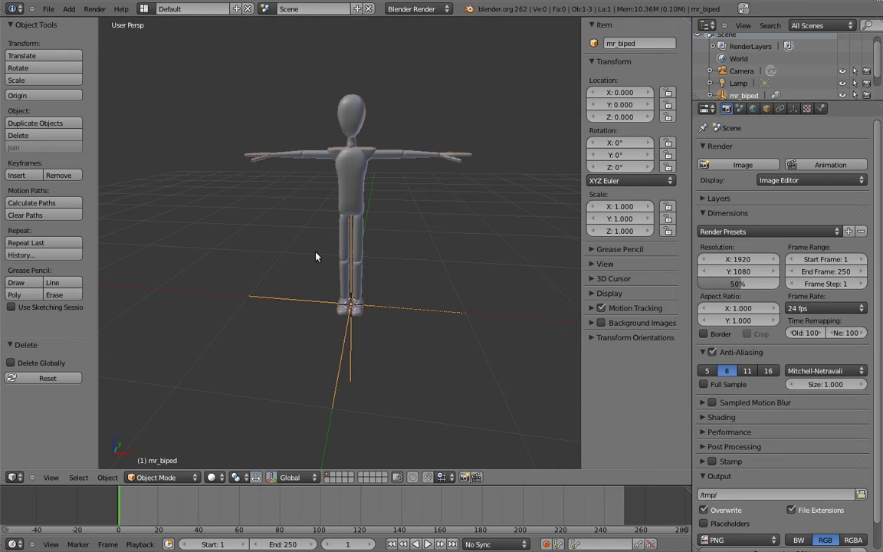
- Make a proxy of the rig object from the linked mr_biped group and switch it to Pose Mode
click(107, 477)
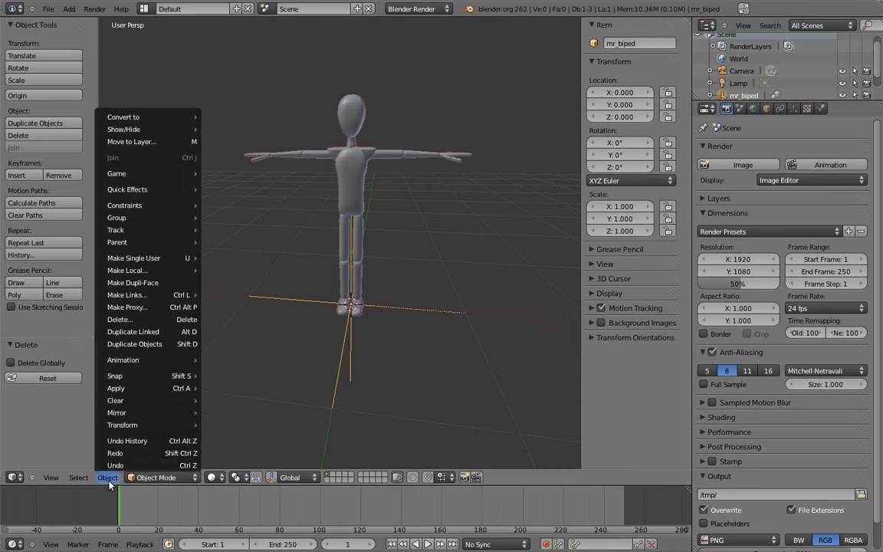
click(140, 307)
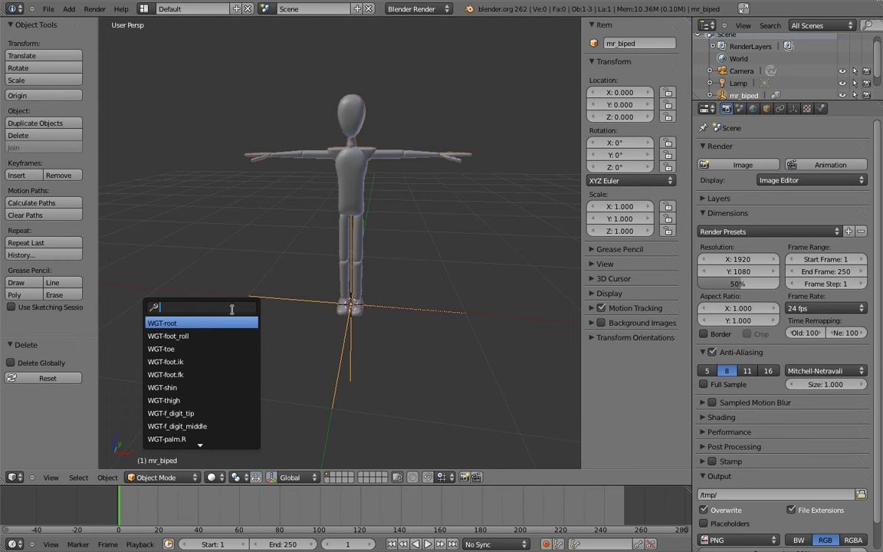
text(rig)
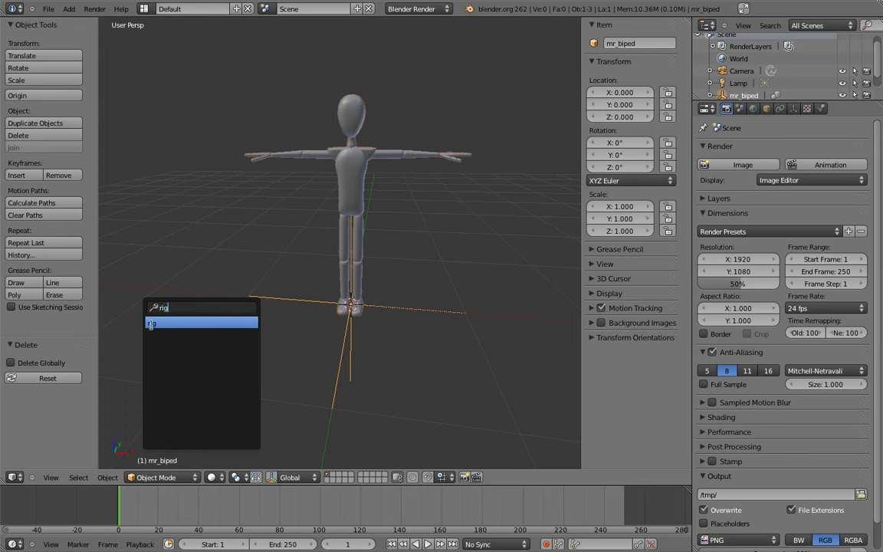
click(161, 323)
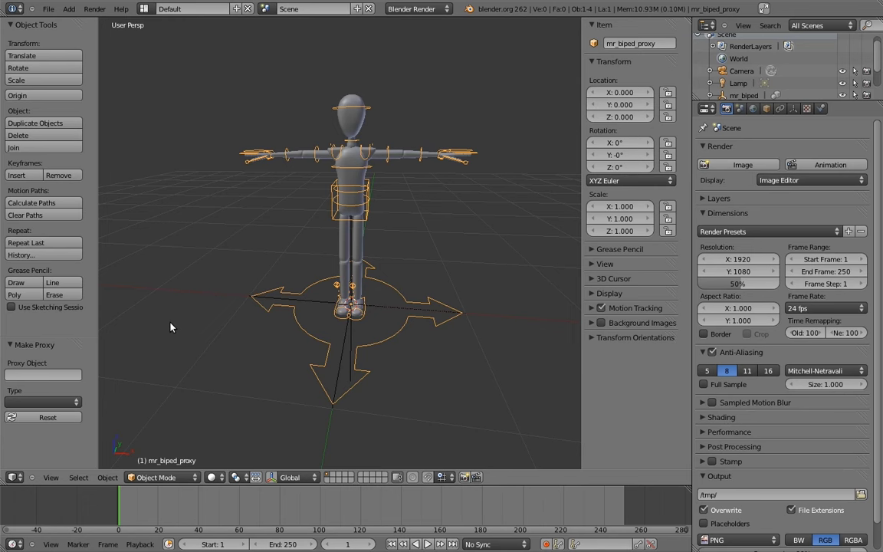
click(397, 292)
click(397, 292)
key(ctrl+Tab)
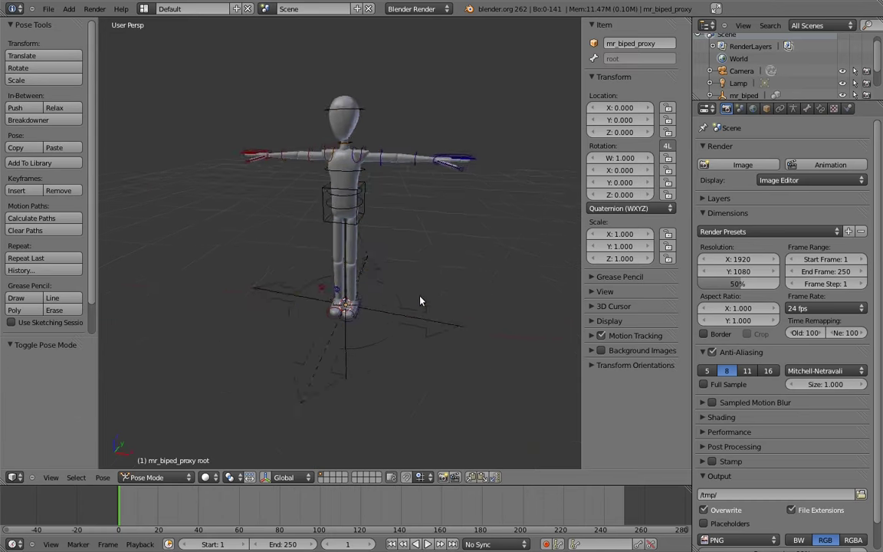
- Move the proxy's body bone down by about 0.33 units so the character crouches
middle_drag(420, 299, 337, 230)
right_click(319, 202)
key(g)
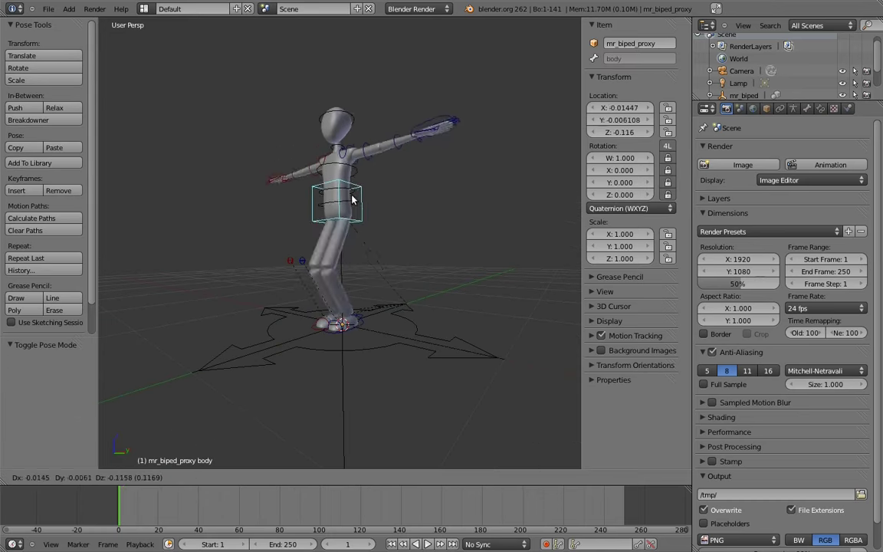
click(362, 328)
key(ctrl+z)
- Move the left foot IK control outward and up to about X 0.425, Z 0.182, and rotate it by about -54°
middle_drag(362, 328, 337, 291)
right_click(374, 316)
key(g)
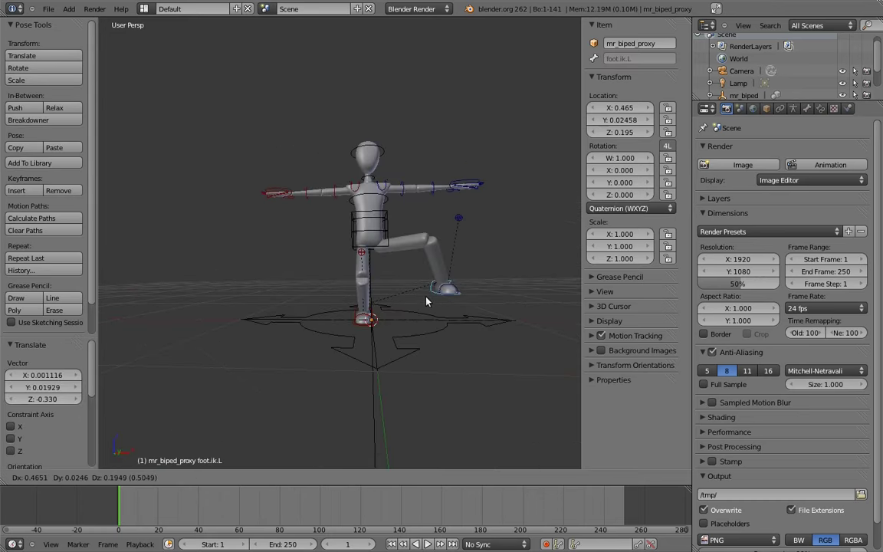
click(452, 303)
key(r)
click(473, 274)
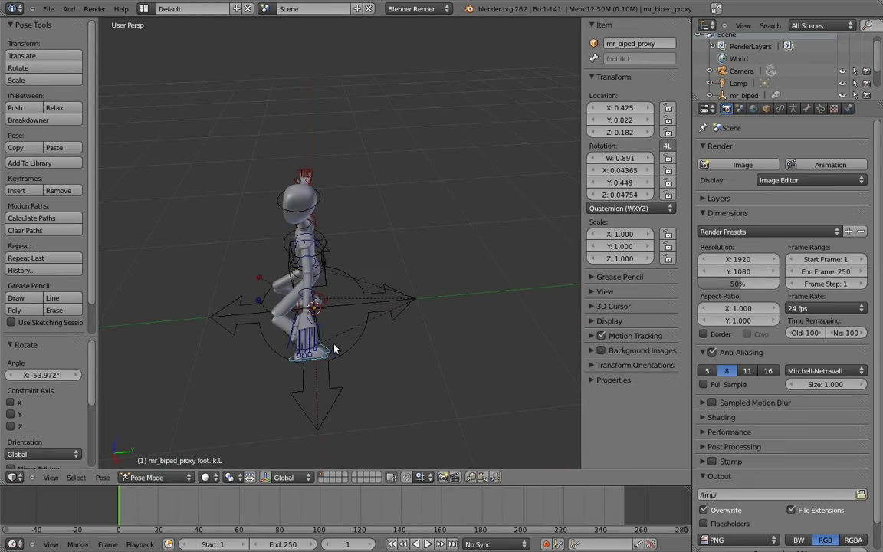